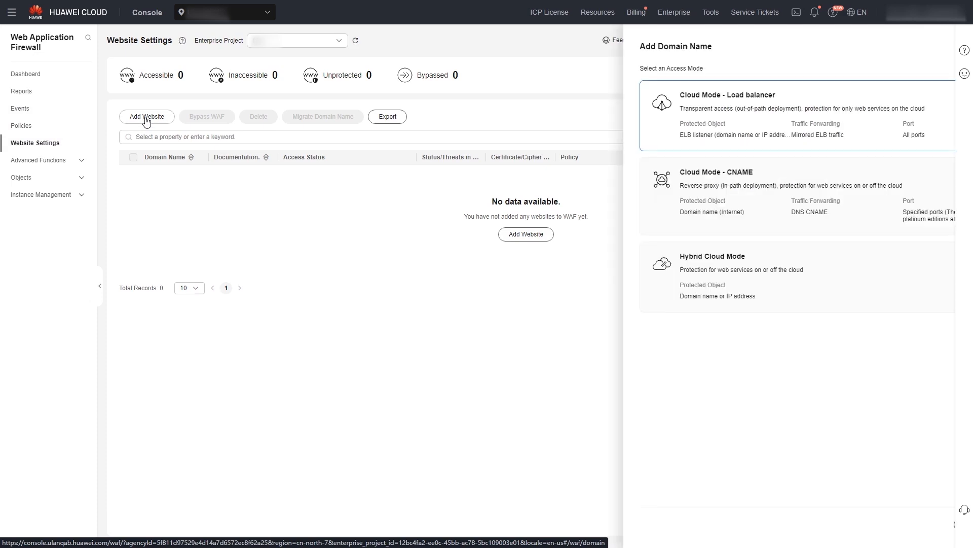
Step: Add a website using the Cloud Mode - CNAME access mode and enter exampledemo.com as the protected domain name
{"action": "left_click", "coordinate": [610, 189]}
{"action": "left_click", "coordinate": [905, 524]}
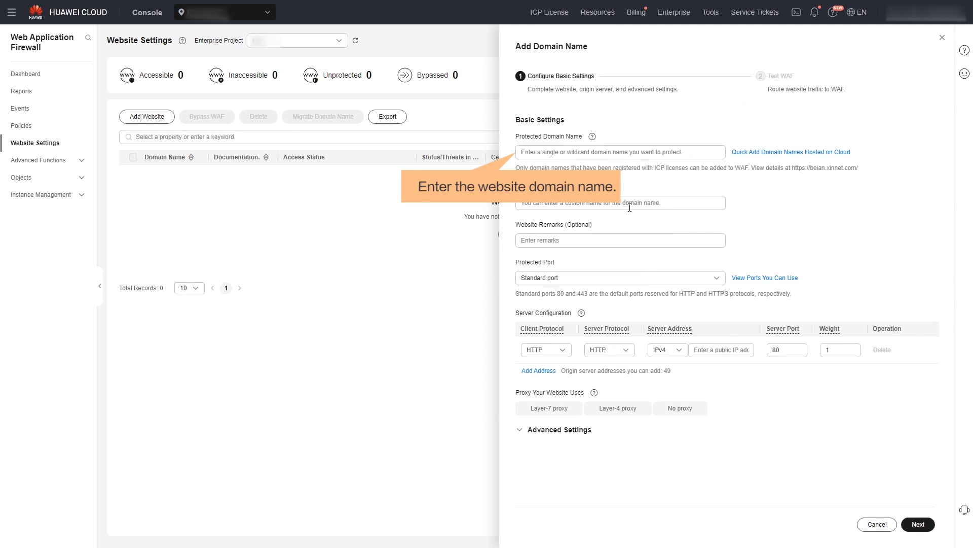
{"action": "left_click", "coordinate": [601, 152]}
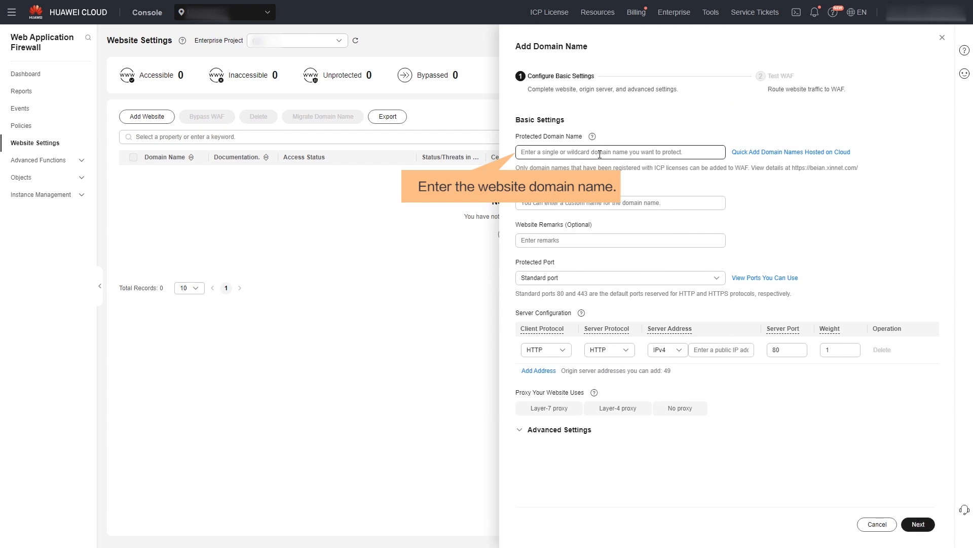
{"action": "type", "text": "exampl"}
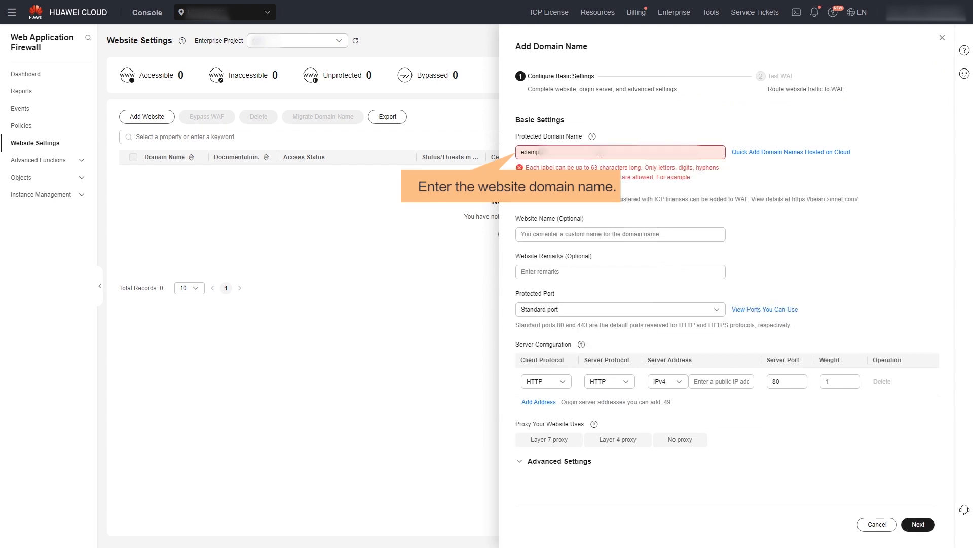
{"action": "type", "text": "edemo.com"}
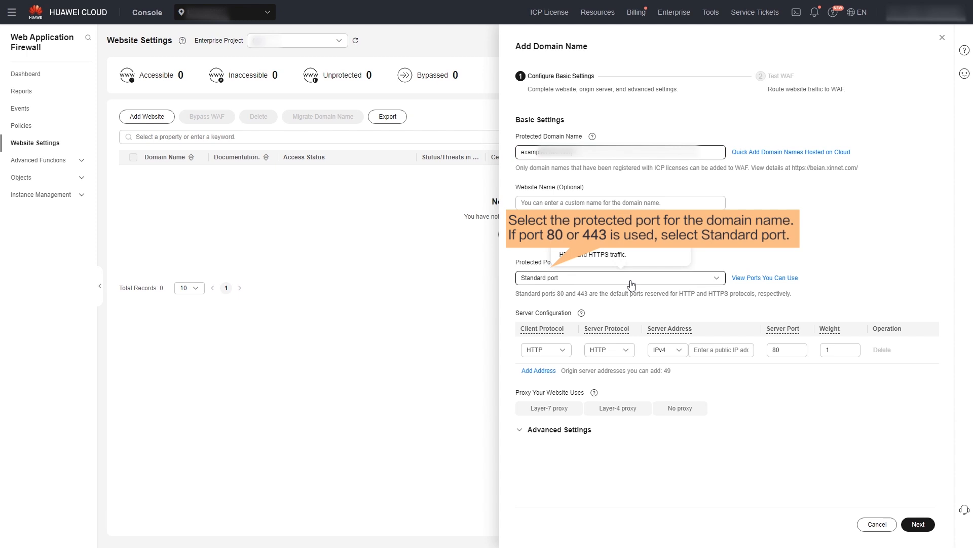
Step: Choose Standard port as the protected port, with HTTPS as the client protocol and HTTP as the server protocol
{"action": "left_click", "coordinate": [631, 285]}
{"action": "left_click", "coordinate": [551, 312]}
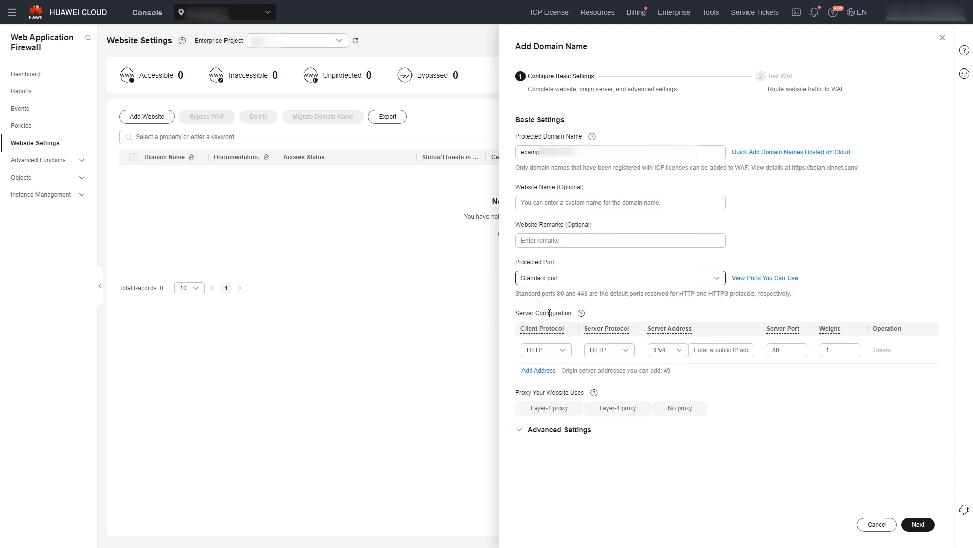
{"action": "left_click", "coordinate": [563, 350]}
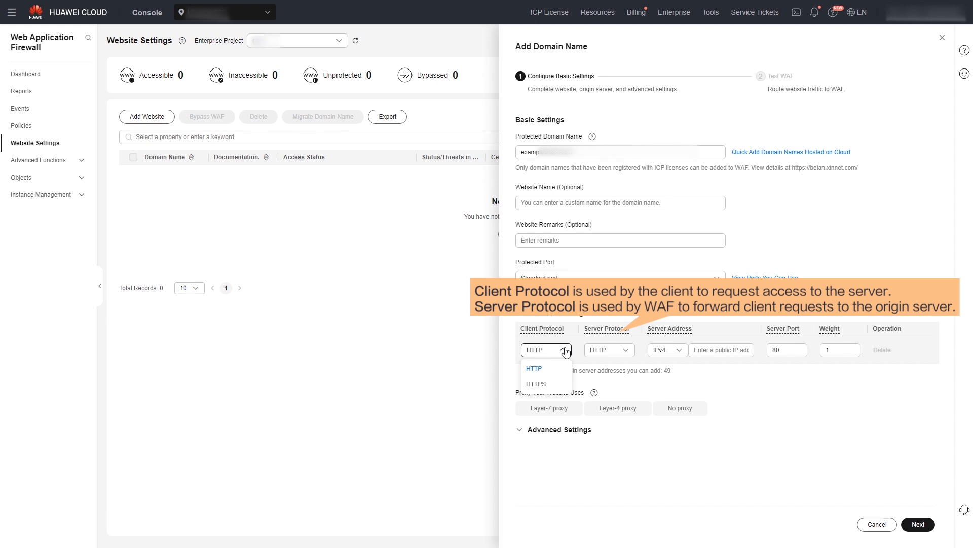
{"action": "left_click", "coordinate": [536, 384]}
{"action": "left_click", "coordinate": [612, 359]}
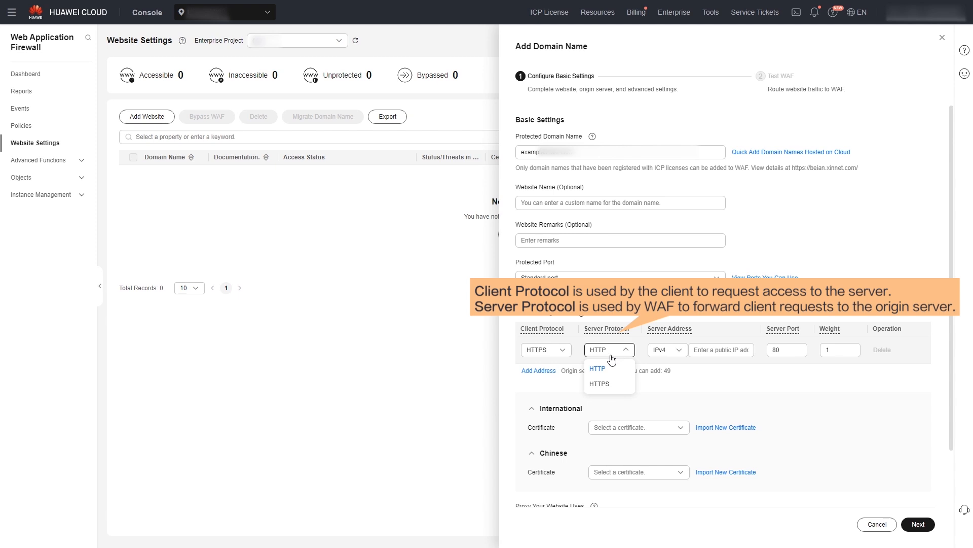
{"action": "left_click", "coordinate": [599, 369]}
Step: Keep the server address type as IPv4 and enter the origin server's public IP address
{"action": "left_click", "coordinate": [667, 355]}
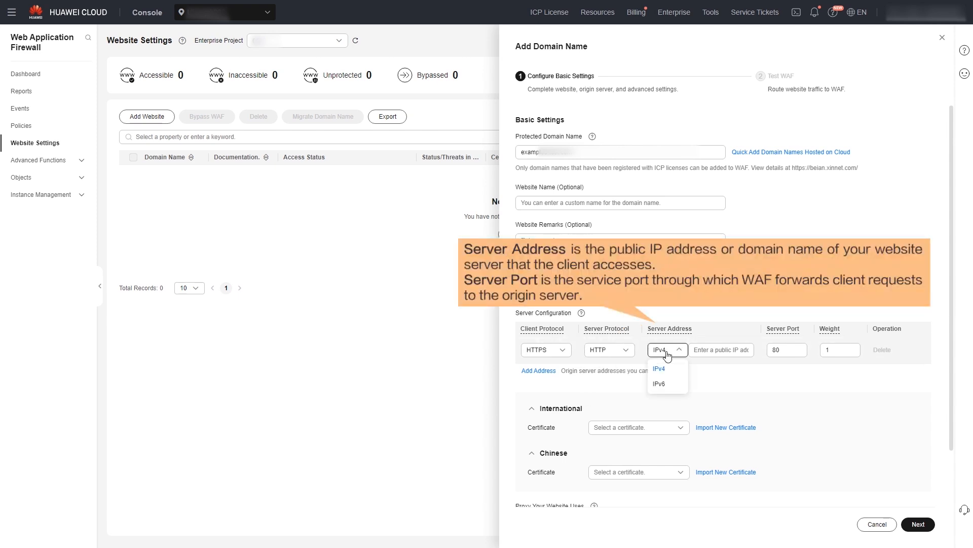
{"action": "left_click", "coordinate": [667, 355]}
{"action": "left_click", "coordinate": [700, 350]}
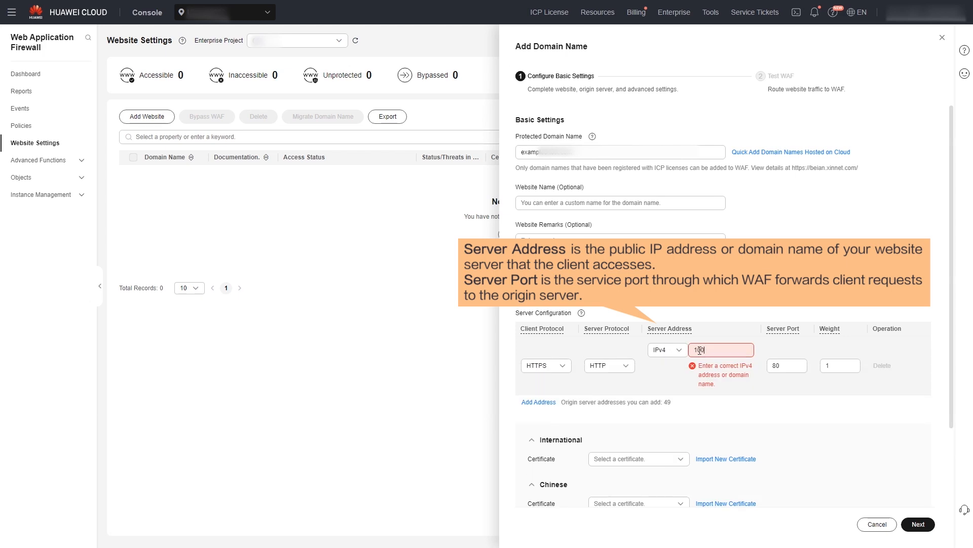
{"action": "key", "text": "ctrl+v"}
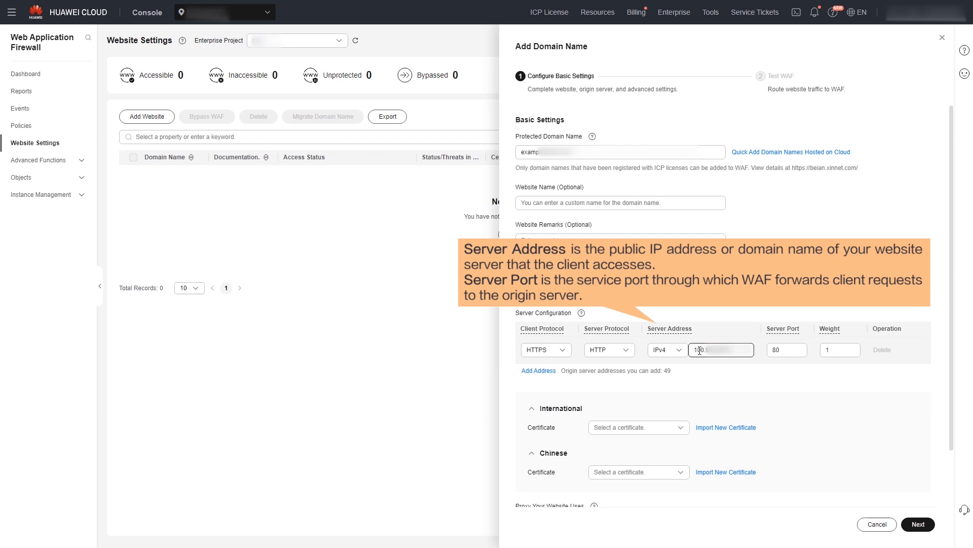
Step: Import a new International certificate named wafcert01, pasting in its PEM certificate content and its private key
{"action": "left_click", "coordinate": [736, 427]}
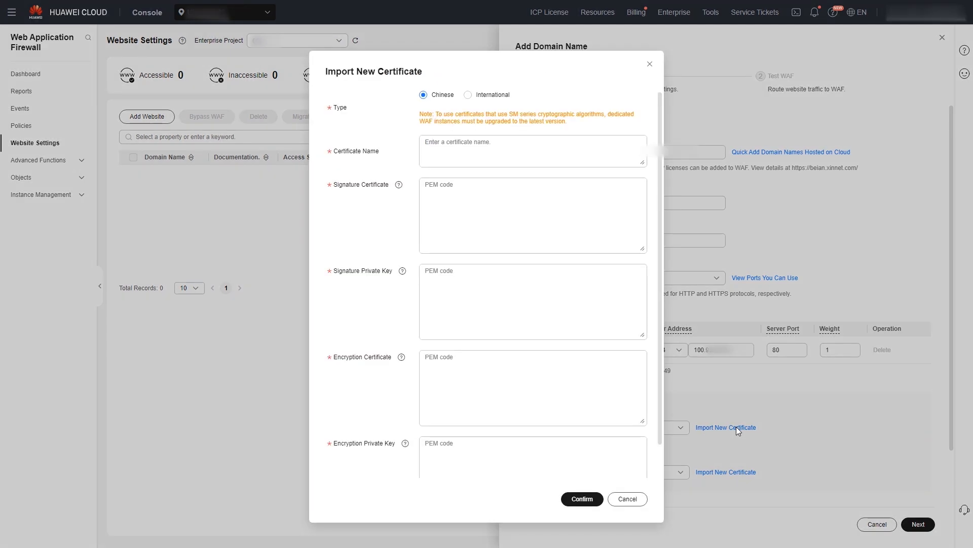
{"action": "left_click", "coordinate": [482, 95]}
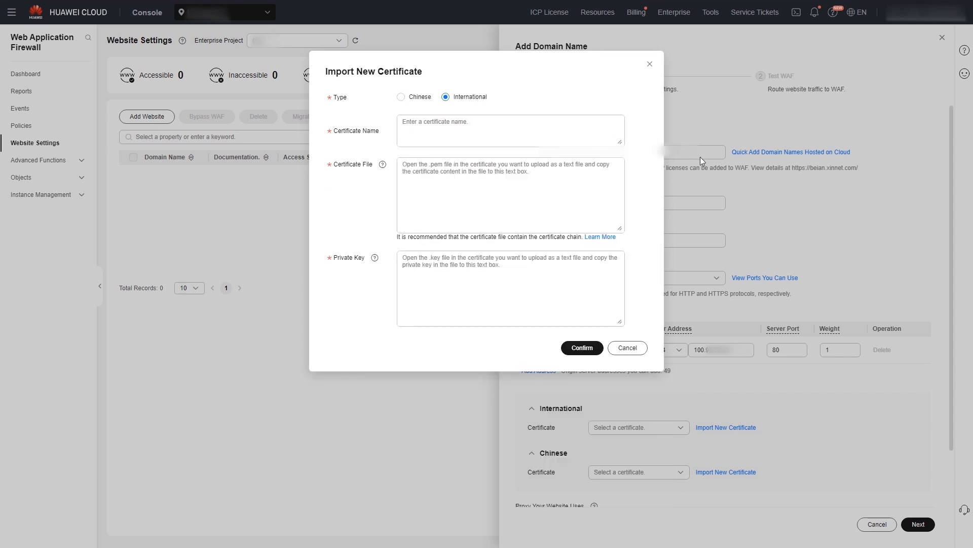
{"action": "left_click", "coordinate": [479, 134]}
{"action": "type", "text": "wafcert01"}
{"action": "left_click", "coordinate": [467, 206]}
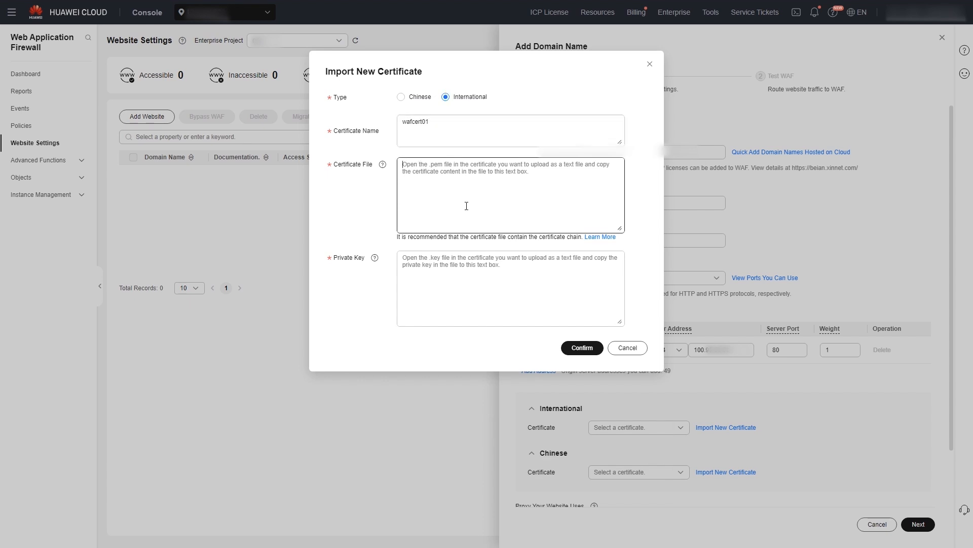
{"action": "key", "text": "ctrl+v"}
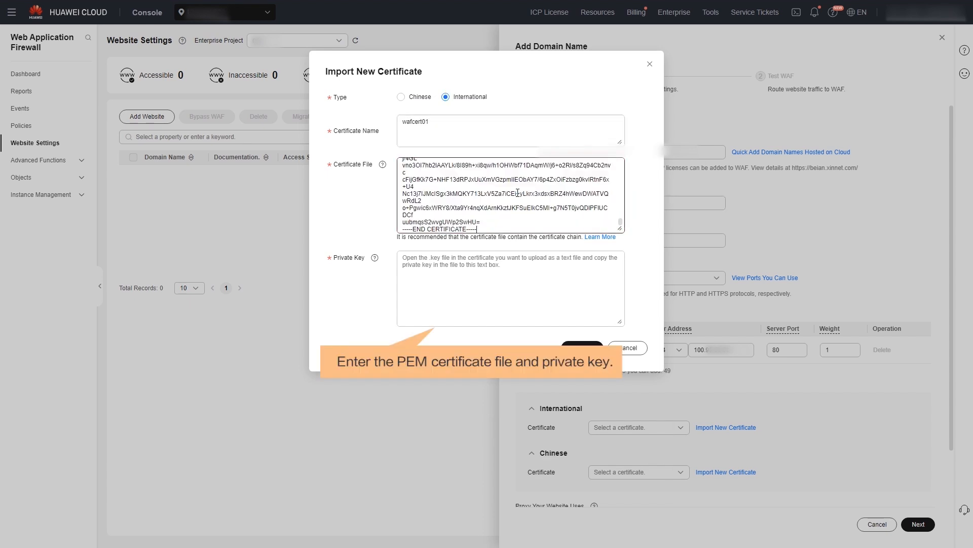
{"action": "left_click", "coordinate": [476, 280]}
{"action": "key", "text": "ctrl+v"}
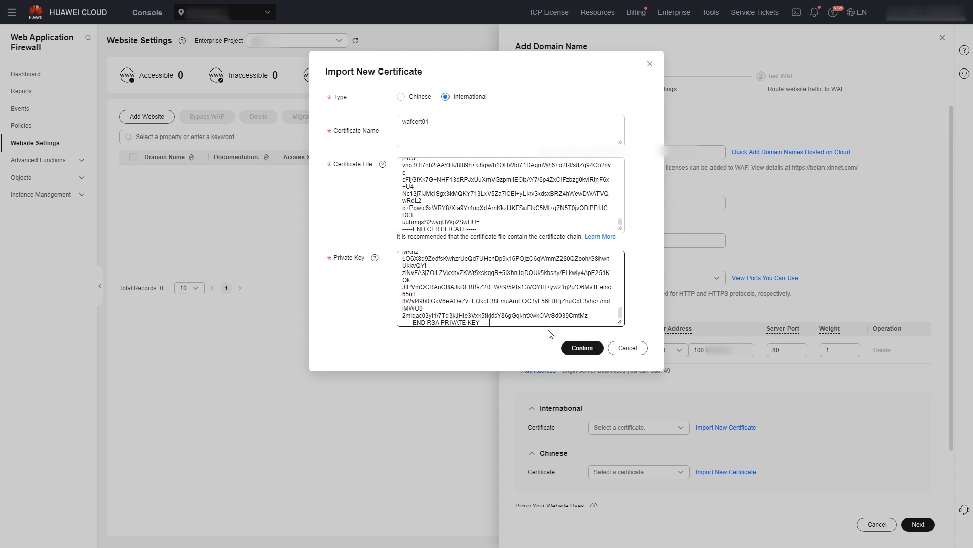
{"action": "left_click", "coordinate": [581, 347]}
Step: Assign the existing [Share] ws_cert International certificate with minimum TLS version TLS v1.2 and the Default cipher suite
{"action": "left_click", "coordinate": [678, 428]}
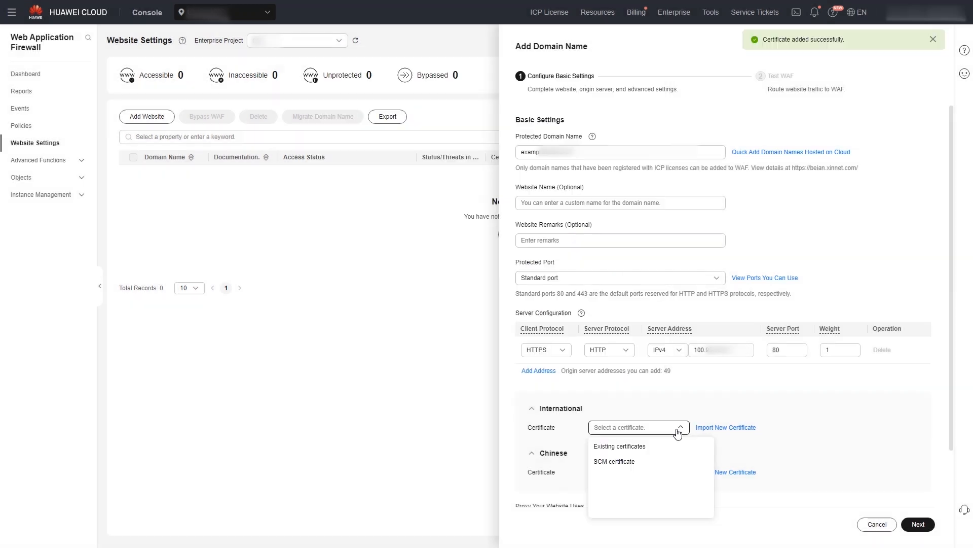
{"action": "mouse_move", "coordinate": [644, 446]}
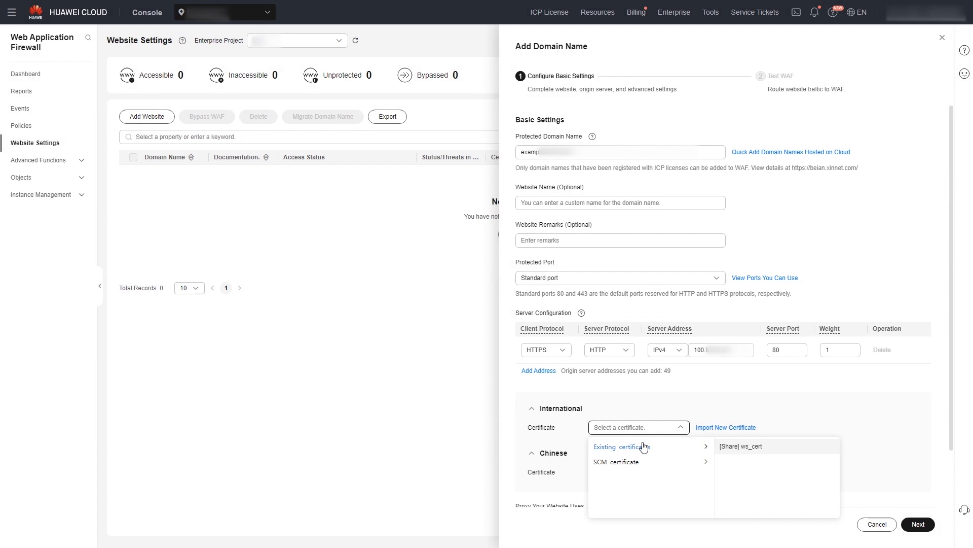
{"action": "left_click", "coordinate": [742, 446]}
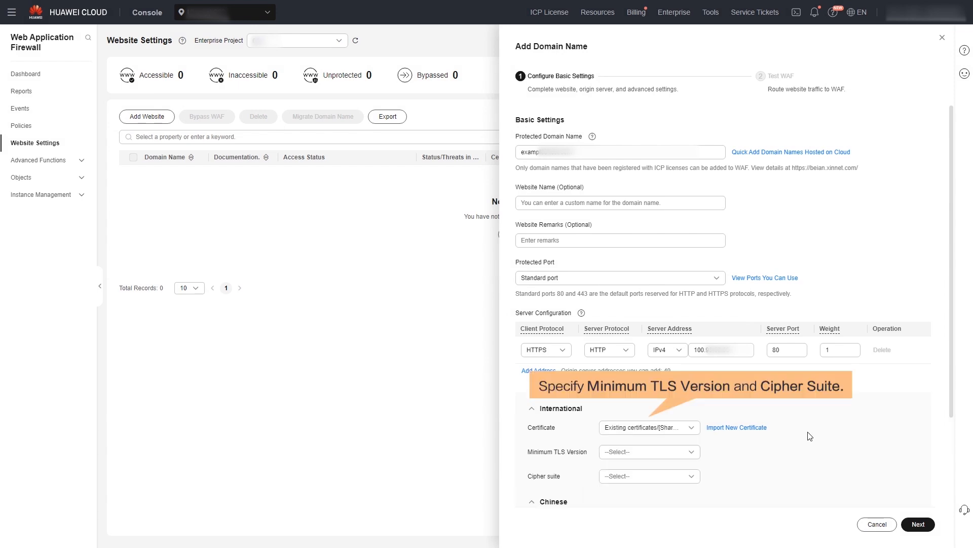
{"action": "left_click", "coordinate": [688, 452]}
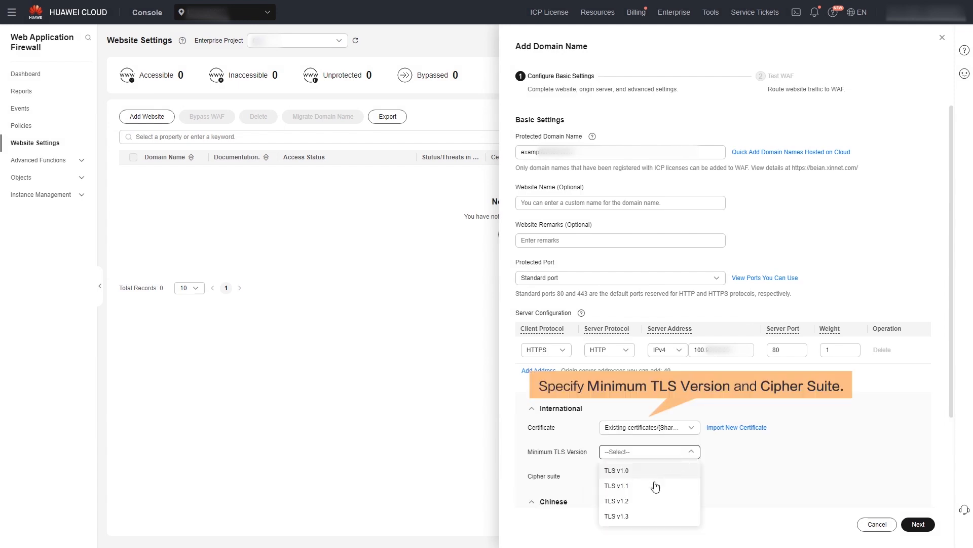
{"action": "left_click", "coordinate": [634, 500]}
{"action": "left_click", "coordinate": [685, 484]}
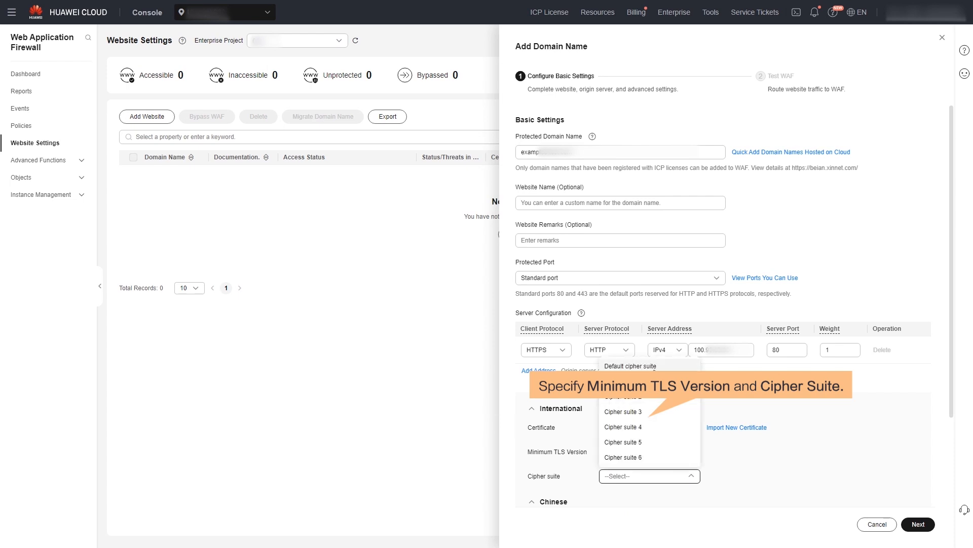
{"action": "left_click", "coordinate": [652, 367]}
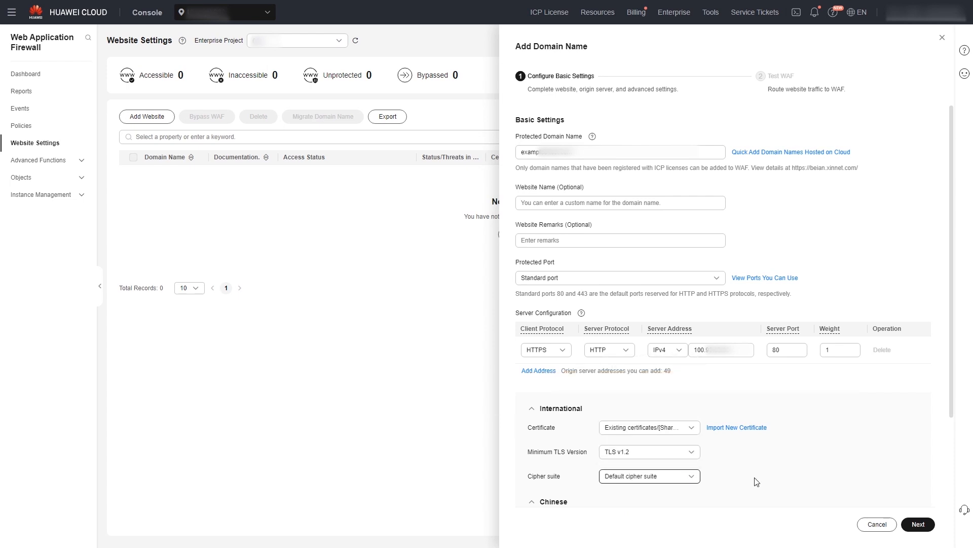
Step: Set the website to No proxy, choose System-generated policy in the advanced settings, and continue to the Test WAF stage
{"action": "scroll", "coordinate": [757, 481], "scroll_direction": "down", "scroll_amount": 2}
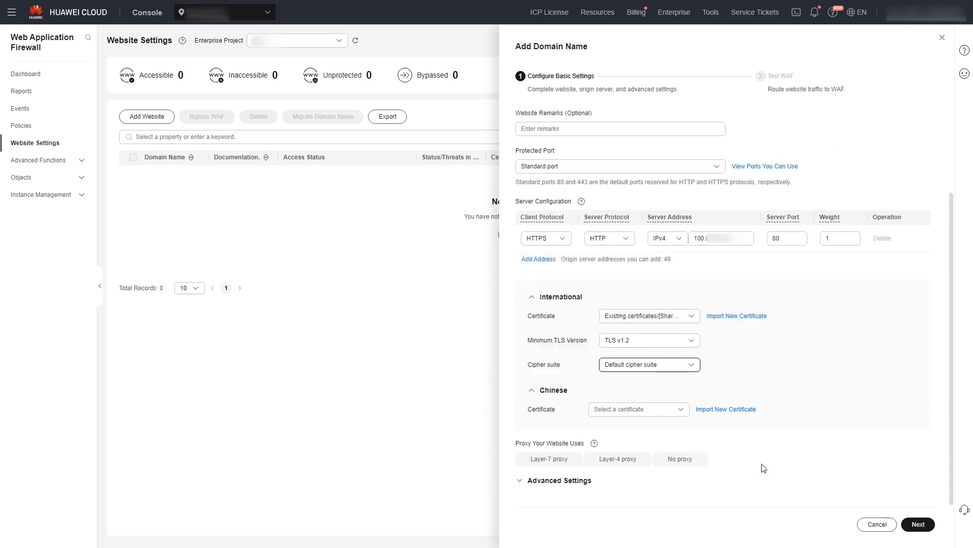
{"action": "left_click", "coordinate": [686, 463]}
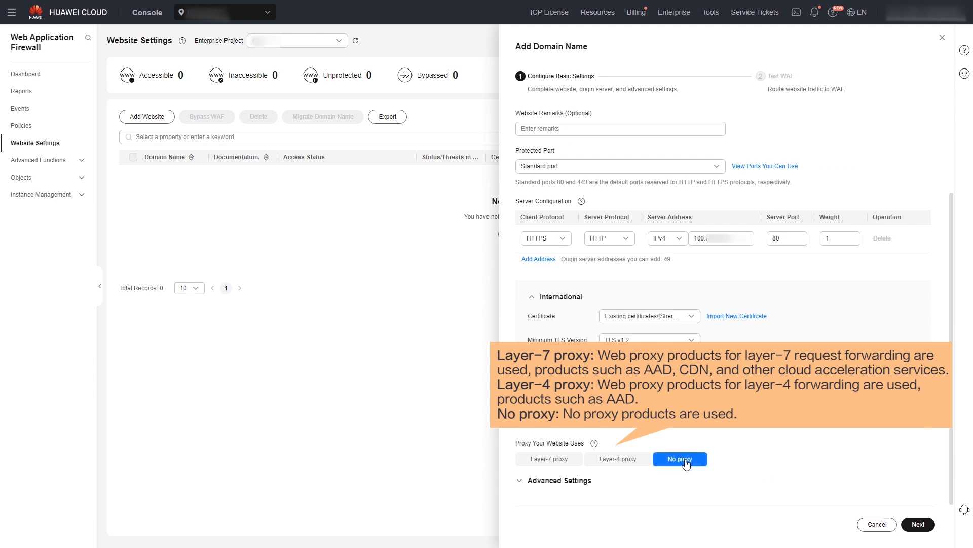
{"action": "left_click", "coordinate": [580, 482]}
{"action": "scroll", "coordinate": [651, 464], "scroll_direction": "down", "scroll_amount": 3}
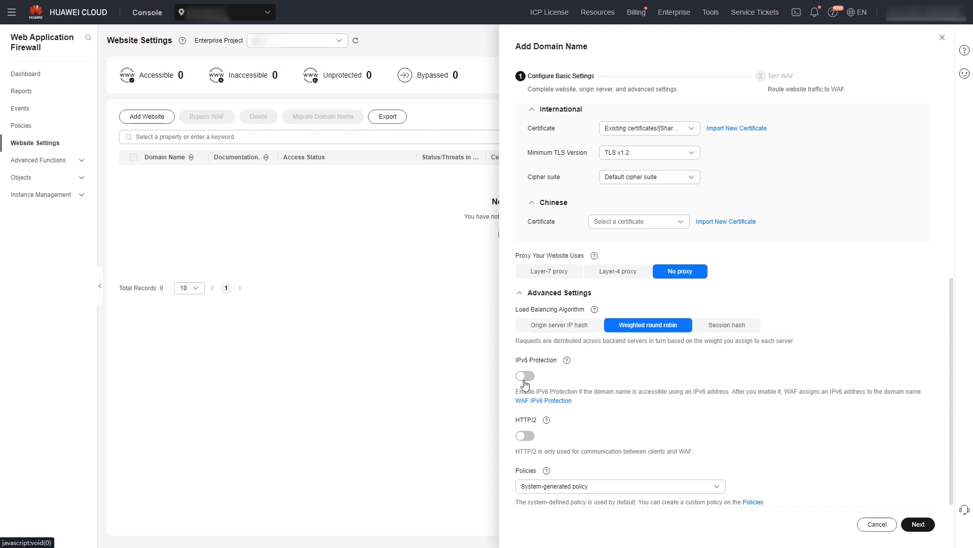
{"action": "left_click", "coordinate": [719, 487]}
{"action": "left_click", "coordinate": [573, 525]}
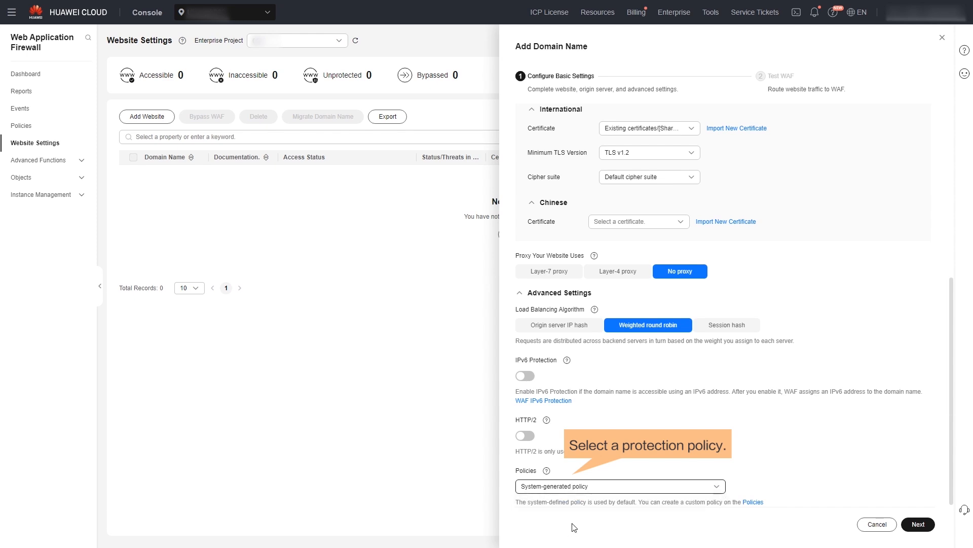
{"action": "left_click", "coordinate": [912, 525]}
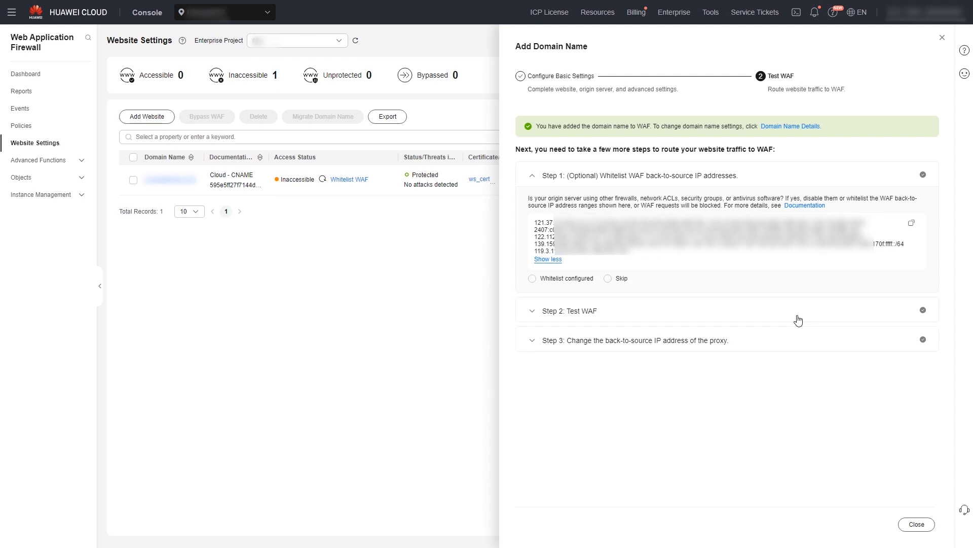
Step: Mark the back-to-source IP whitelist as configured and the WAF test as finished
{"action": "left_click", "coordinate": [562, 279]}
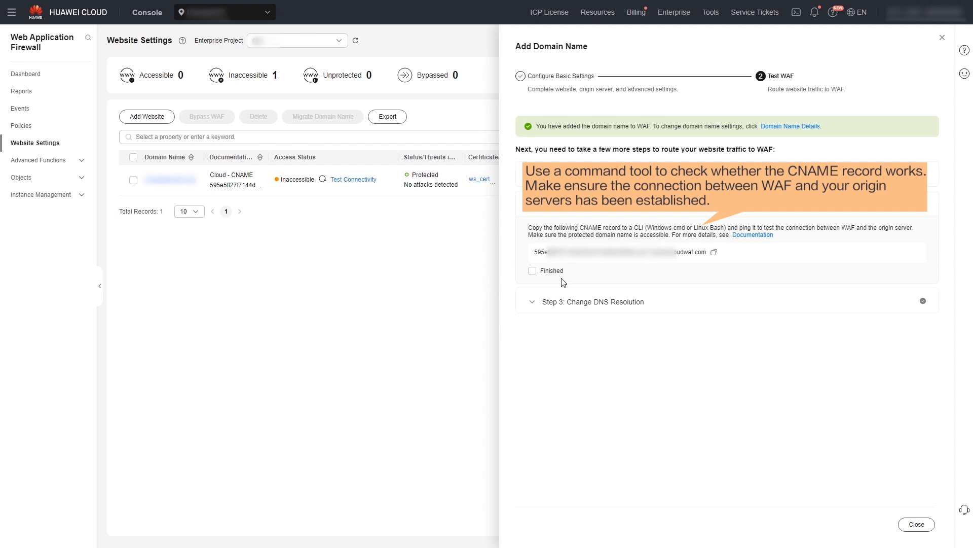
{"action": "left_click", "coordinate": [550, 272]}
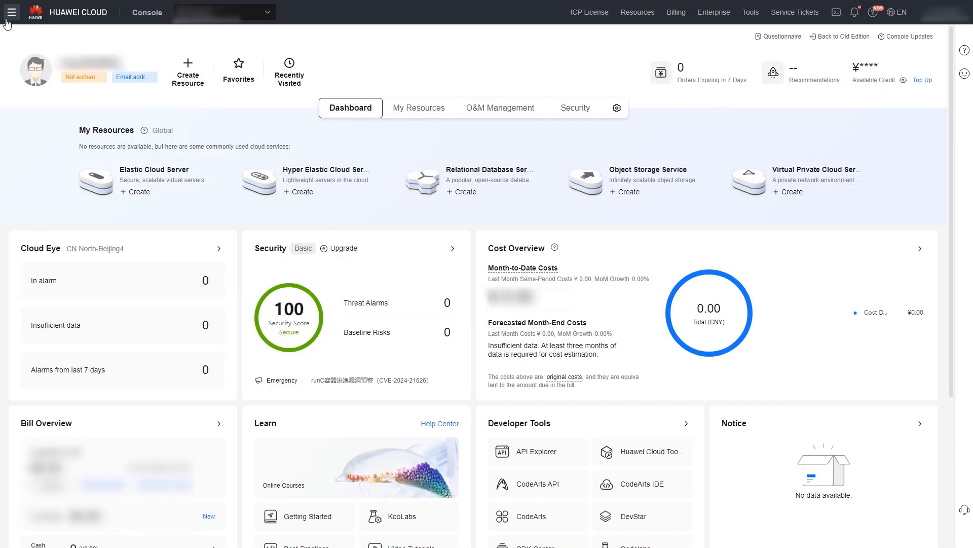
{"action": "left_click", "coordinate": [10, 13]}
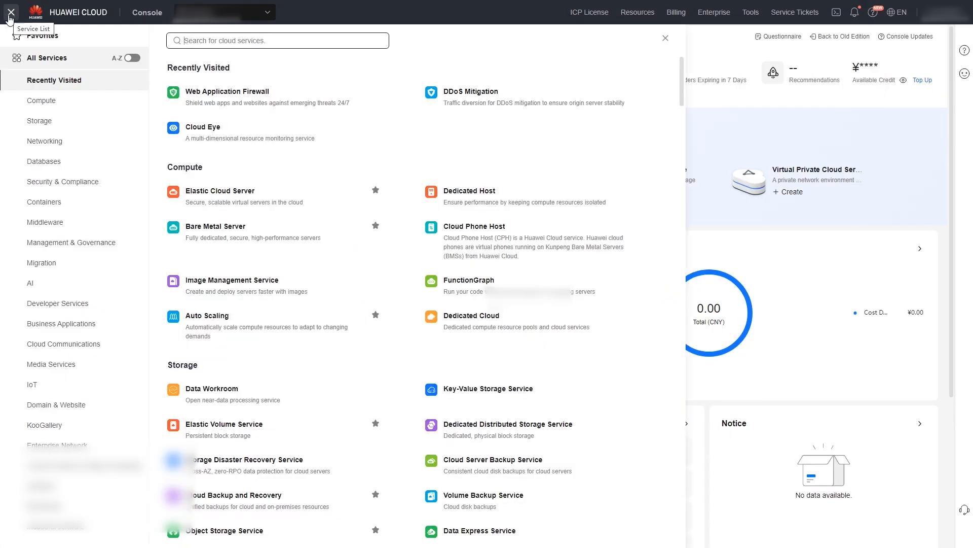
{"action": "left_click", "coordinate": [52, 146]}
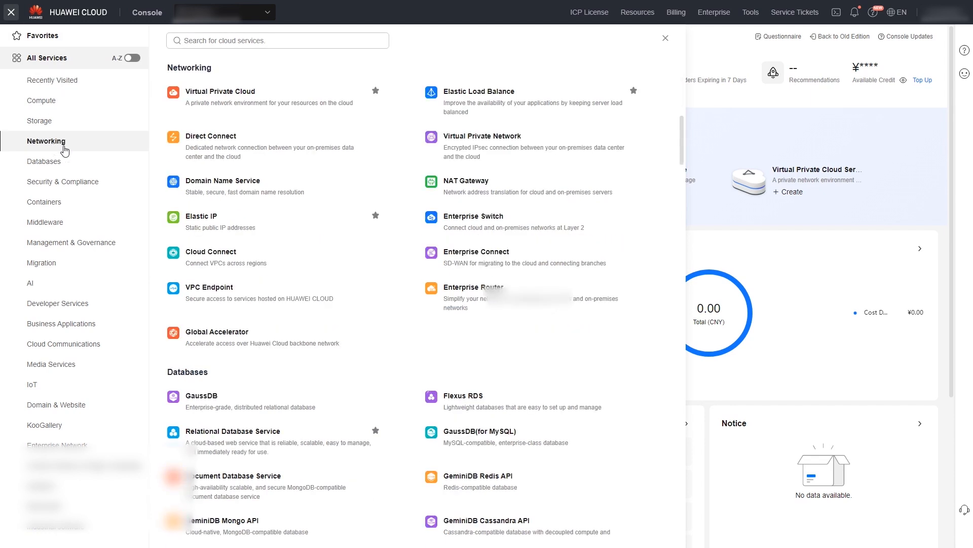
{"action": "left_click", "coordinate": [228, 120]}
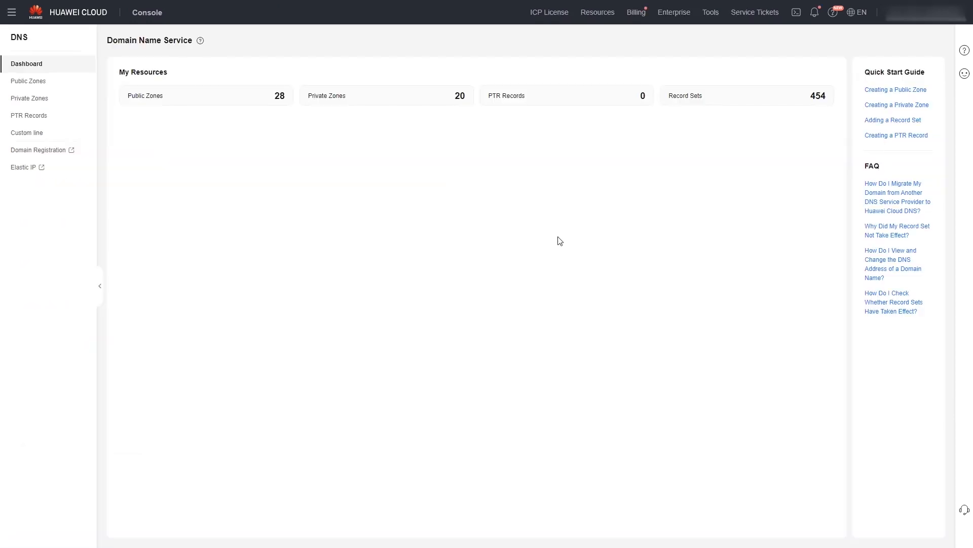
{"action": "left_click", "coordinate": [18, 83]}
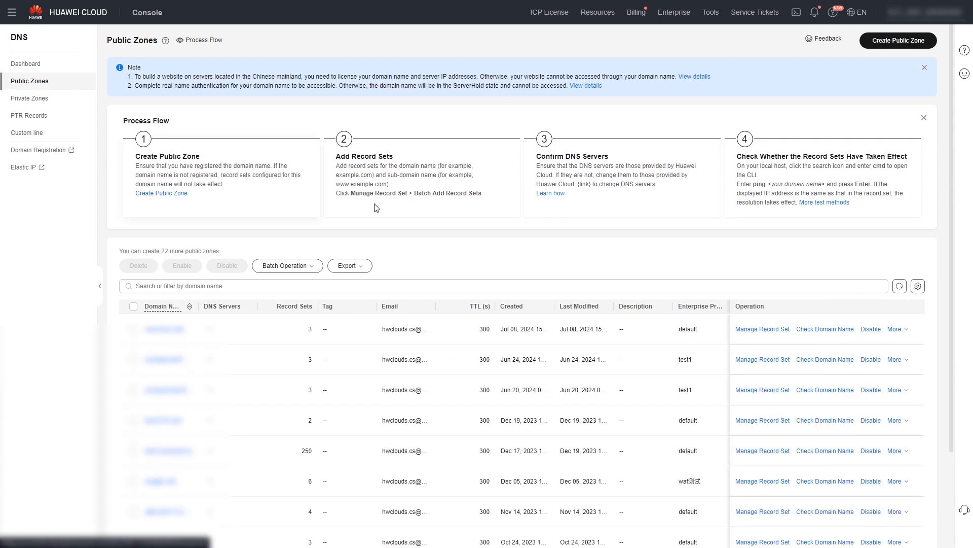
{"action": "left_click", "coordinate": [785, 331]}
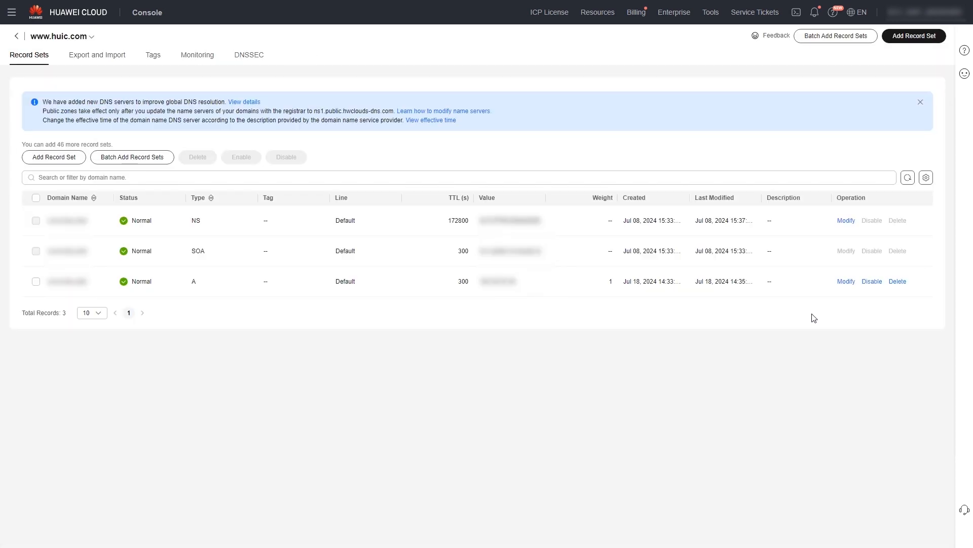
Step: Change the A record set to type CNAME – Map one domain to another, with the WAF-provided CNAME record as its value
{"action": "left_click", "coordinate": [846, 281]}
{"action": "left_click", "coordinate": [738, 100]}
{"action": "left_click", "coordinate": [736, 133]}
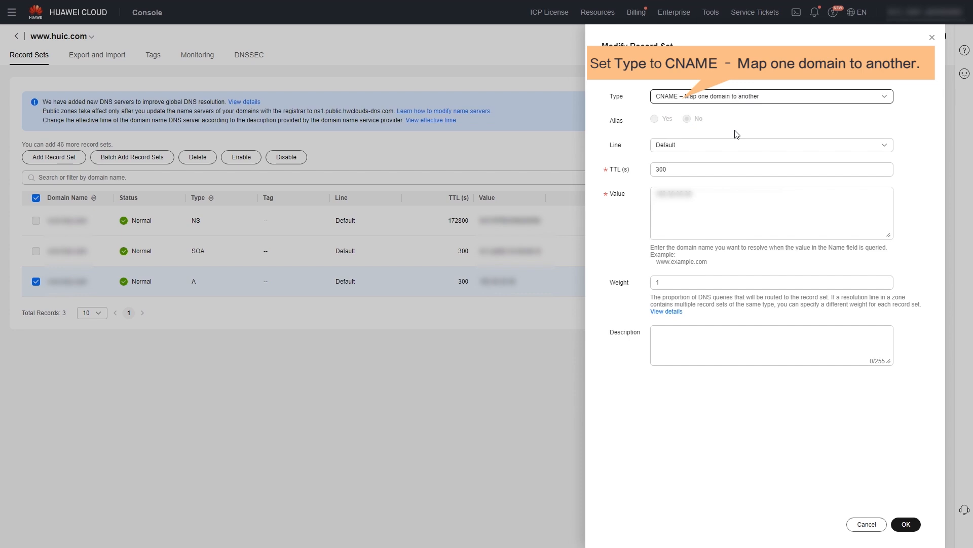
{"action": "left_click", "coordinate": [717, 192]}
{"action": "left_click_drag", "start_coordinate": [692, 193], "coordinate": [655, 194]}
{"action": "key", "text": "ctrl+v"}
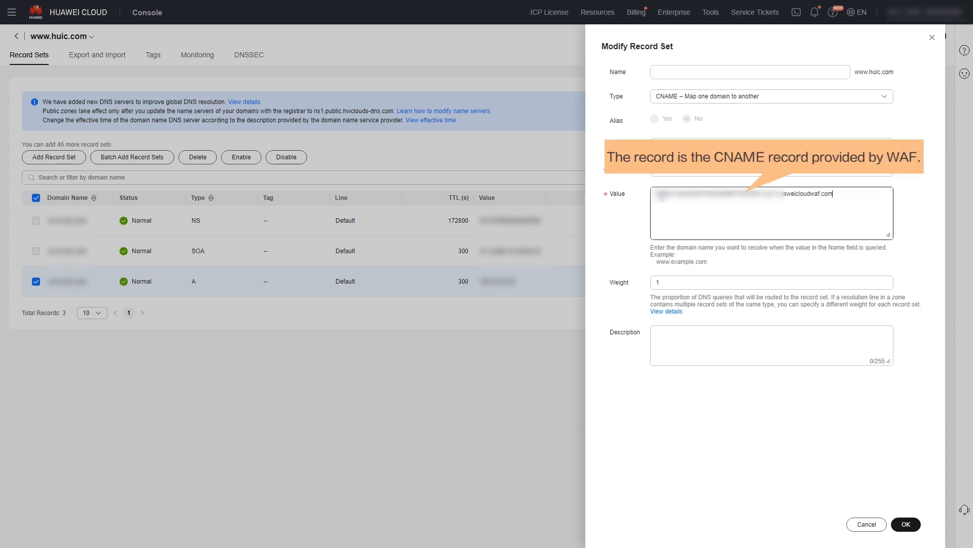
{"action": "left_click", "coordinate": [907, 525]}
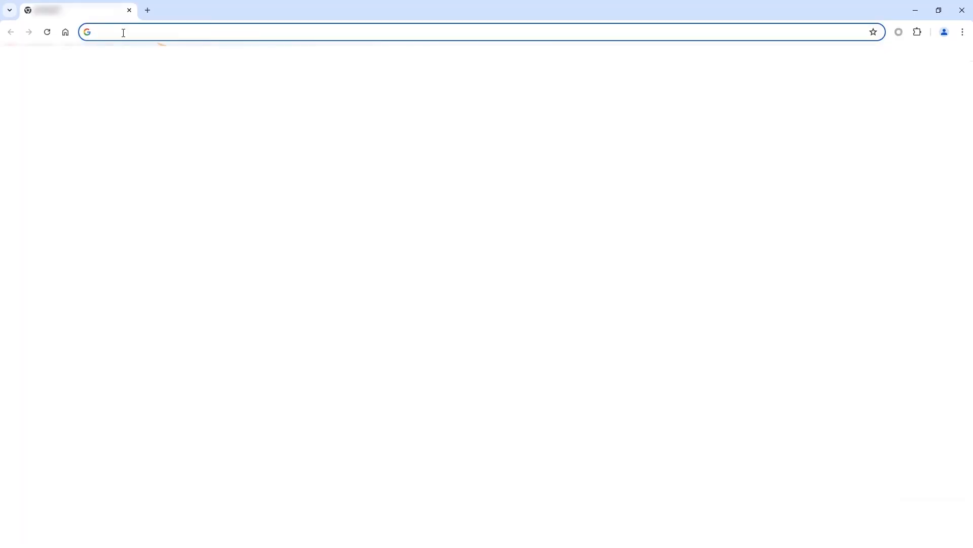
{"action": "type", "text": "http://example.test.com"}
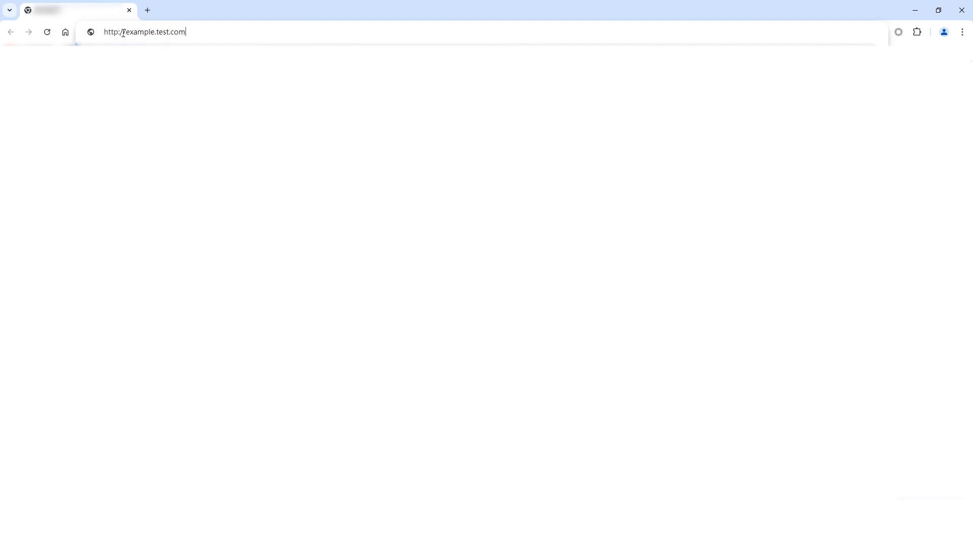
{"action": "key", "text": "Return"}
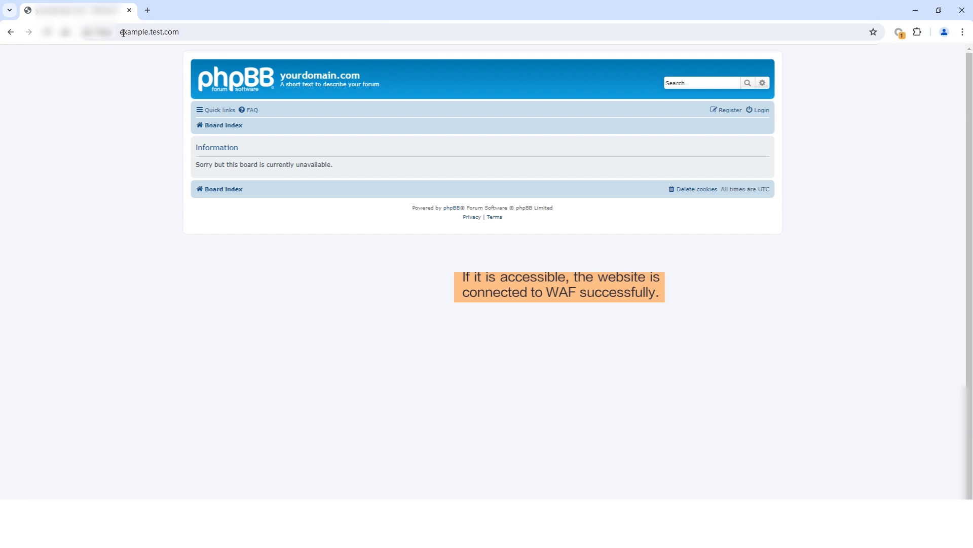
Step: Append /?id=1 to the website's address to simulate a simple SQL attack request
{"action": "left_click", "coordinate": [213, 32]}
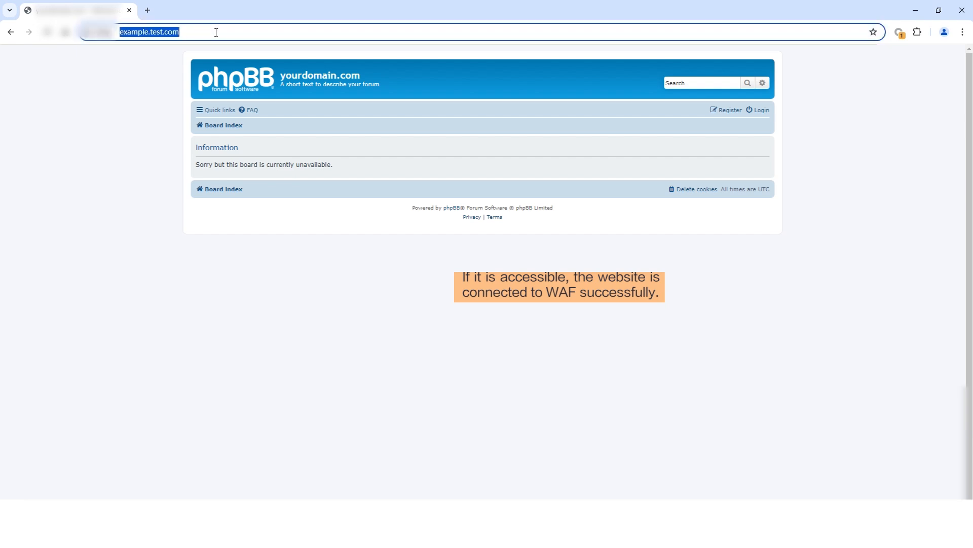
{"action": "key", "text": "End"}
{"action": "type", "text": "/?id=1"}
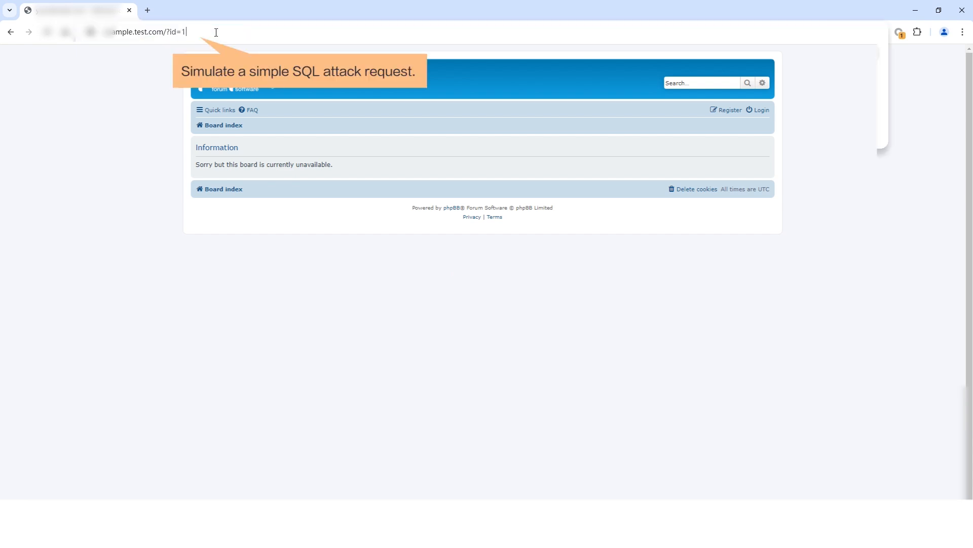